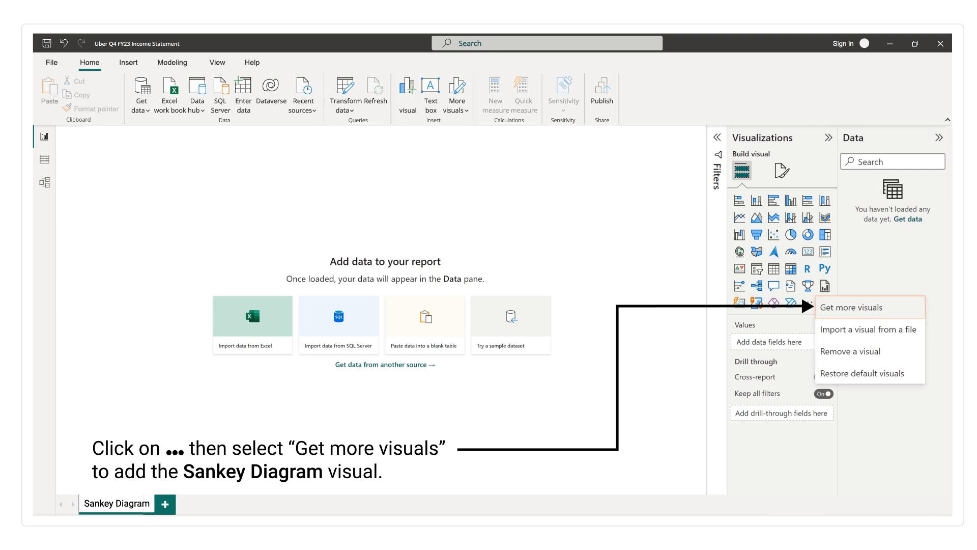
- Search the visuals marketplace for chartexpo and add Sankey Diagram for Power BI by ChartExpo
{"action": "left_click", "coordinate": [848, 307]}
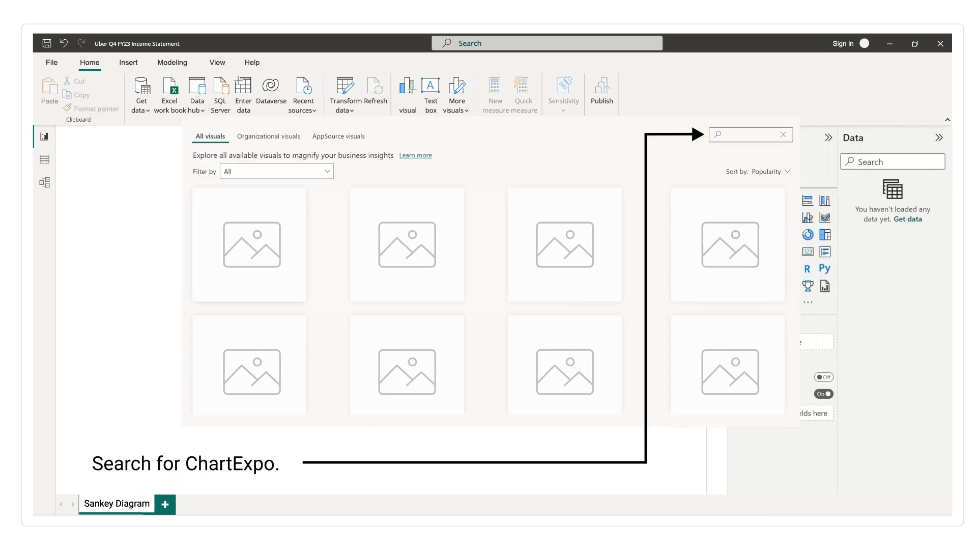
{"action": "left_click", "coordinate": [733, 135]}
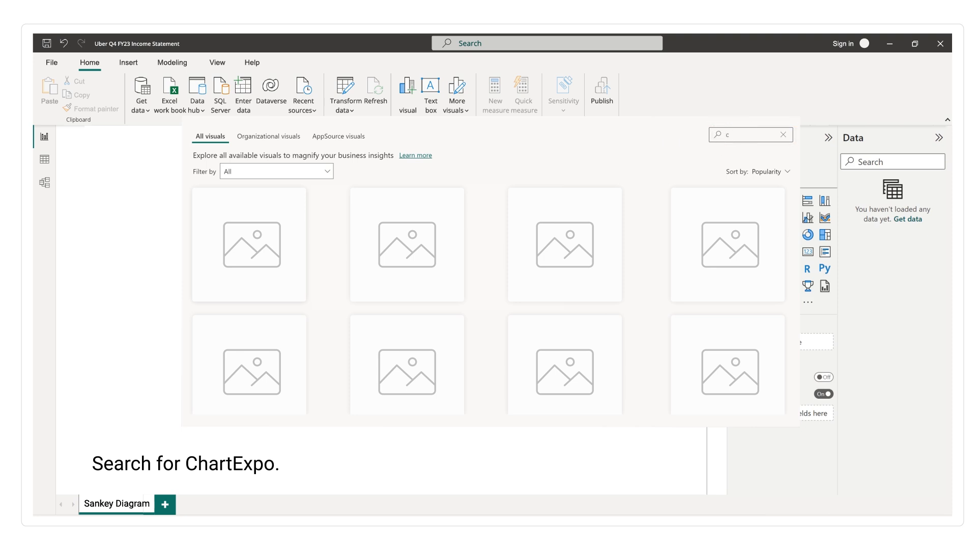
{"action": "type", "text": "chartexpo"}
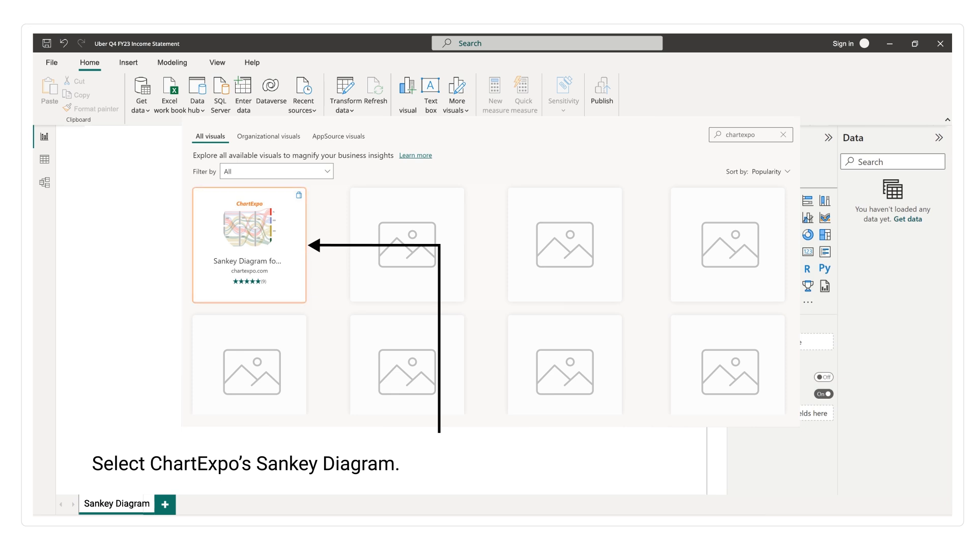
{"action": "left_click", "coordinate": [249, 239]}
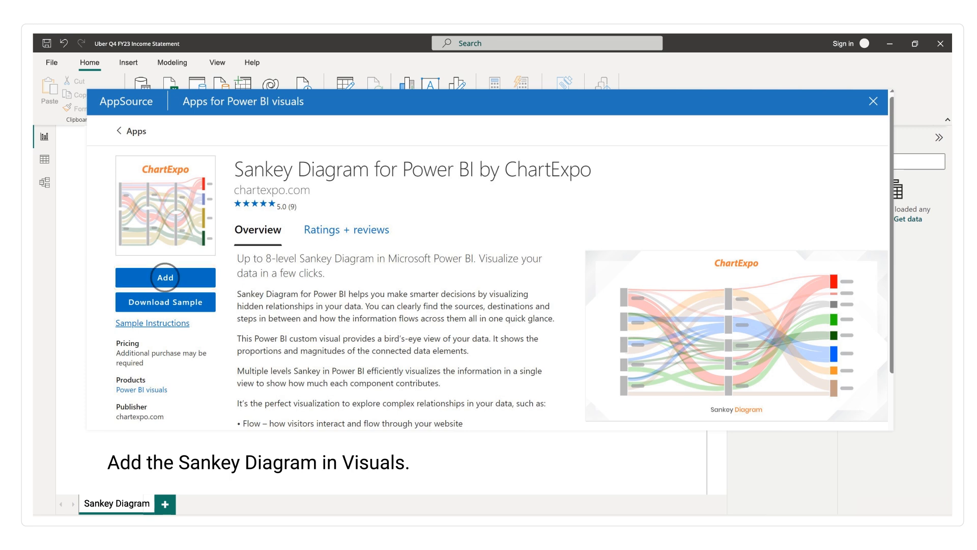
{"action": "left_click", "coordinate": [165, 278]}
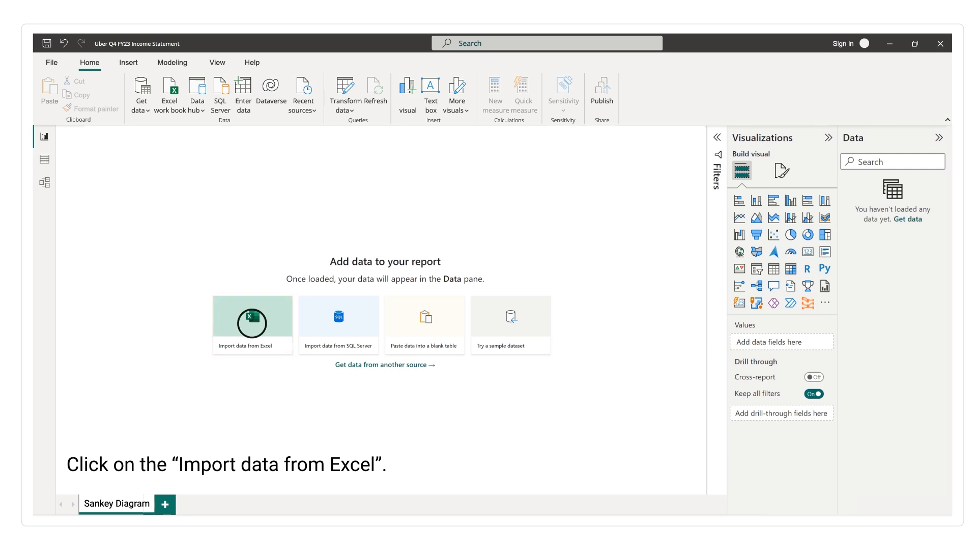
- Import the Uber Q4 FY2023 Income Statement worksheet from the Excel file of the same name and load its data
{"action": "left_click", "coordinate": [252, 323]}
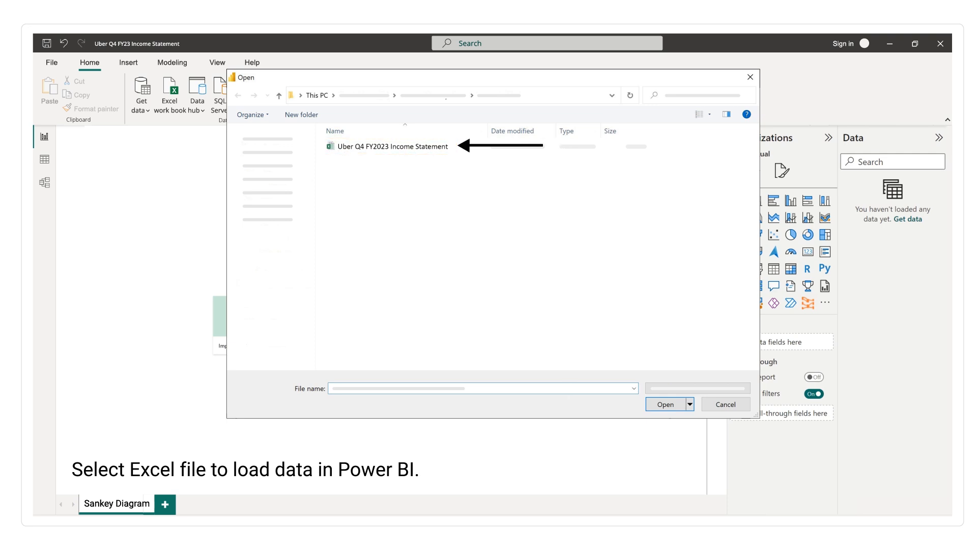
{"action": "left_click", "coordinate": [349, 146]}
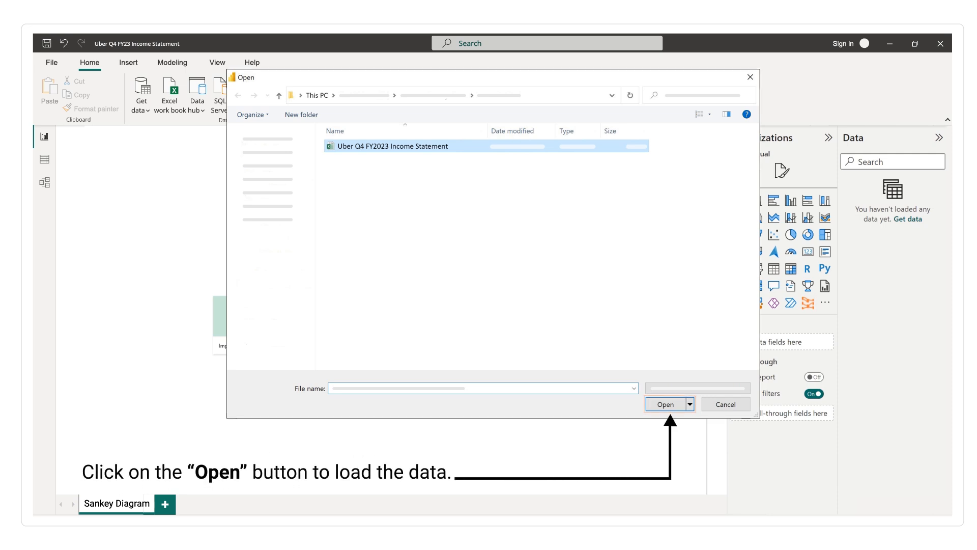
{"action": "left_click", "coordinate": [670, 405]}
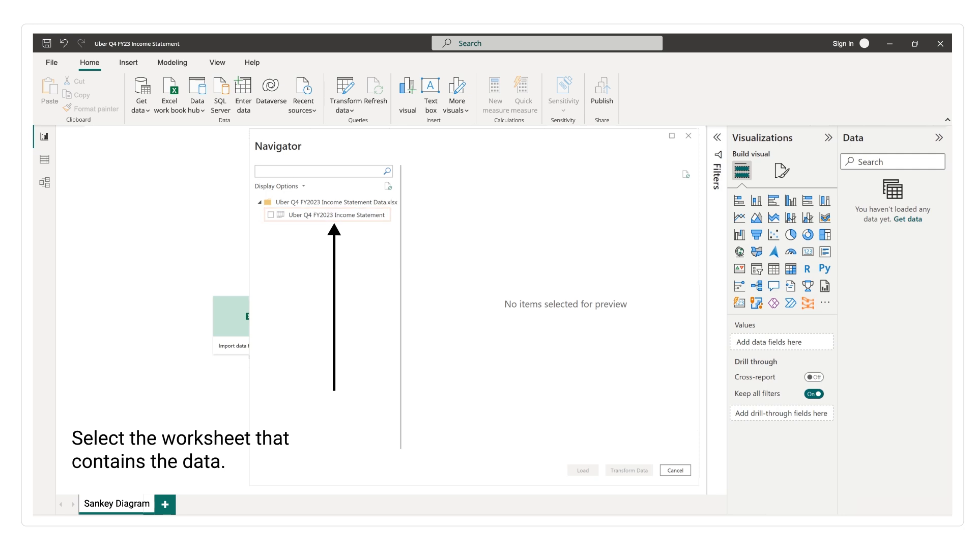
{"action": "left_click", "coordinate": [271, 214]}
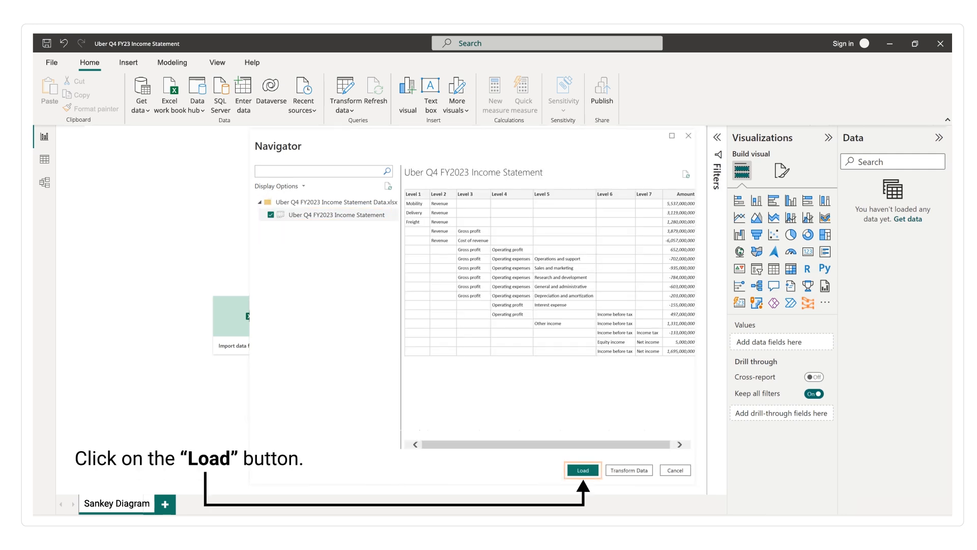
{"action": "left_click", "coordinate": [583, 470]}
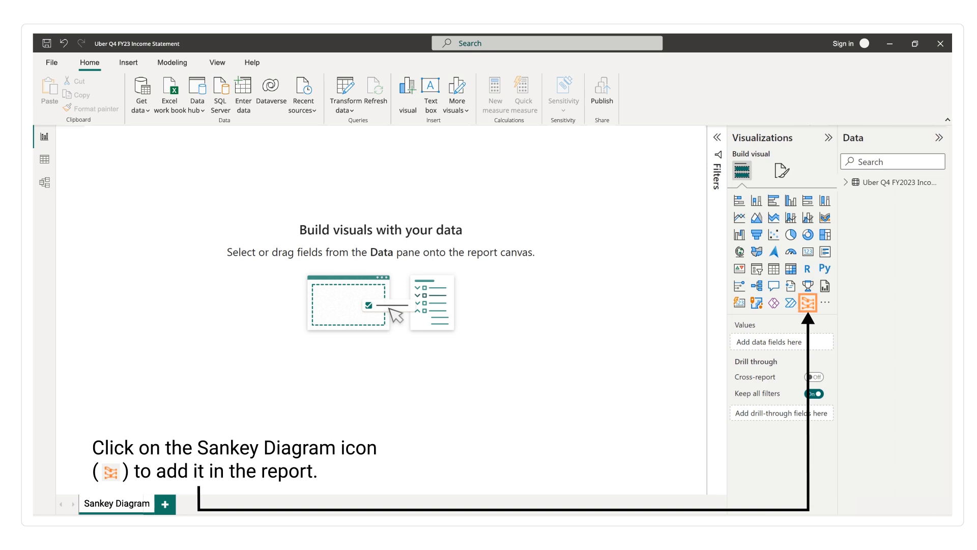
- Insert the ChartExpo Sankey Diagram into the report and assign Level 1 as its category data
{"action": "left_click", "coordinate": [808, 302]}
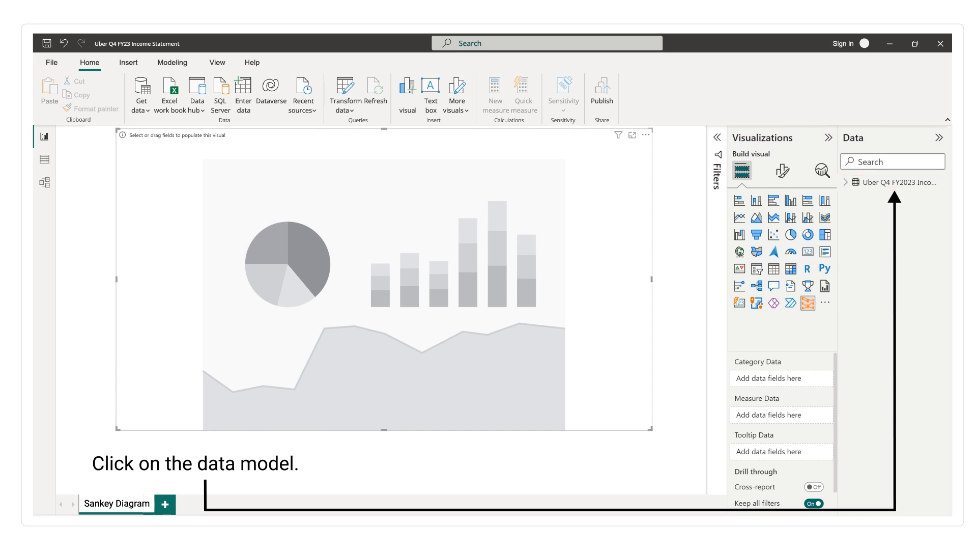
{"action": "left_click", "coordinate": [846, 181]}
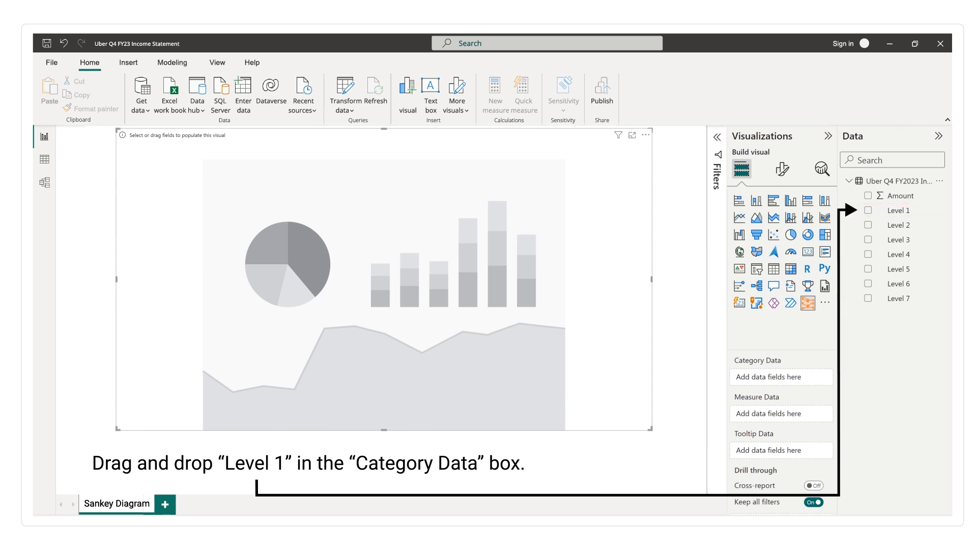
{"action": "left_click_drag", "start_coordinate": [896, 210], "coordinate": [770, 377]}
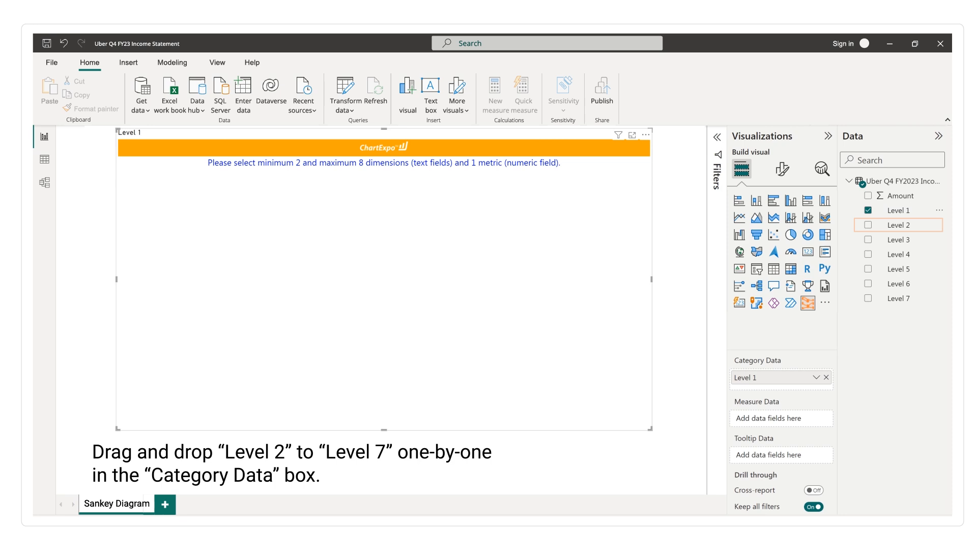
- Add Level 2 through Level 7 in order to the Sankey diagram's category data and Amount to its measure data
{"action": "left_click_drag", "start_coordinate": [893, 239], "coordinate": [773, 379]}
{"action": "left_click_drag", "start_coordinate": [898, 239], "coordinate": [770, 407]}
{"action": "left_click_drag", "start_coordinate": [896, 254], "coordinate": [765, 415]}
{"action": "left_click_drag", "start_coordinate": [896, 269], "coordinate": [766, 427]}
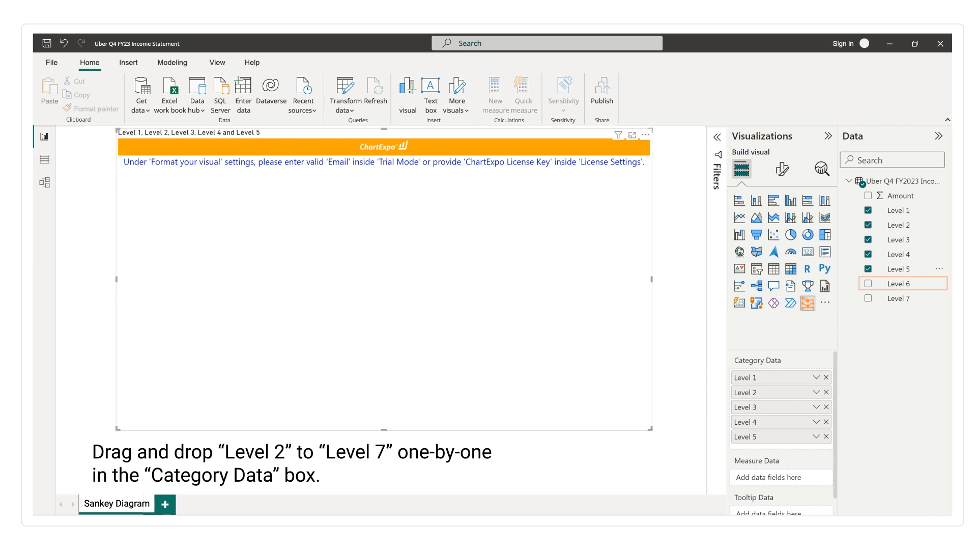
{"action": "left_click_drag", "start_coordinate": [890, 298], "coordinate": [765, 446]}
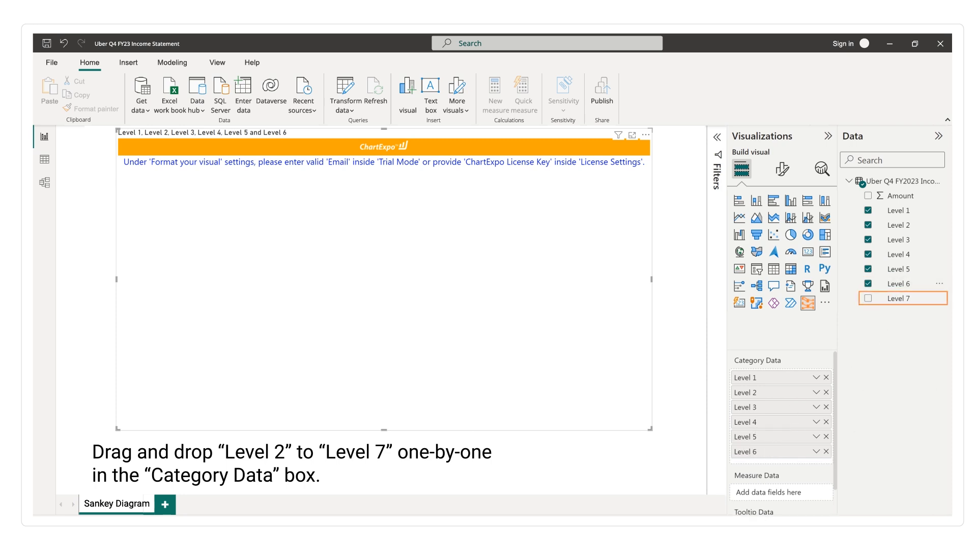
{"action": "left_click_drag", "start_coordinate": [896, 298], "coordinate": [765, 449]}
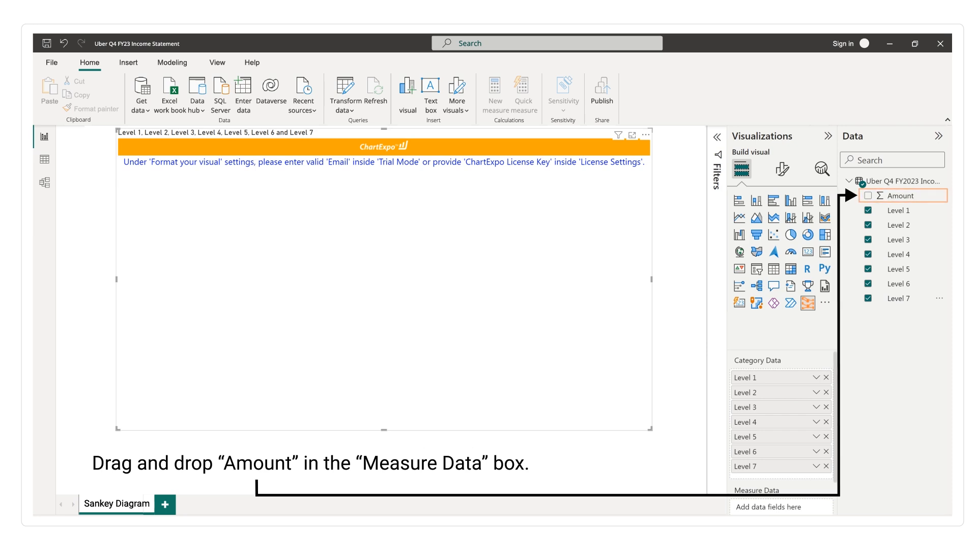
{"action": "left_click_drag", "start_coordinate": [900, 196], "coordinate": [779, 507]}
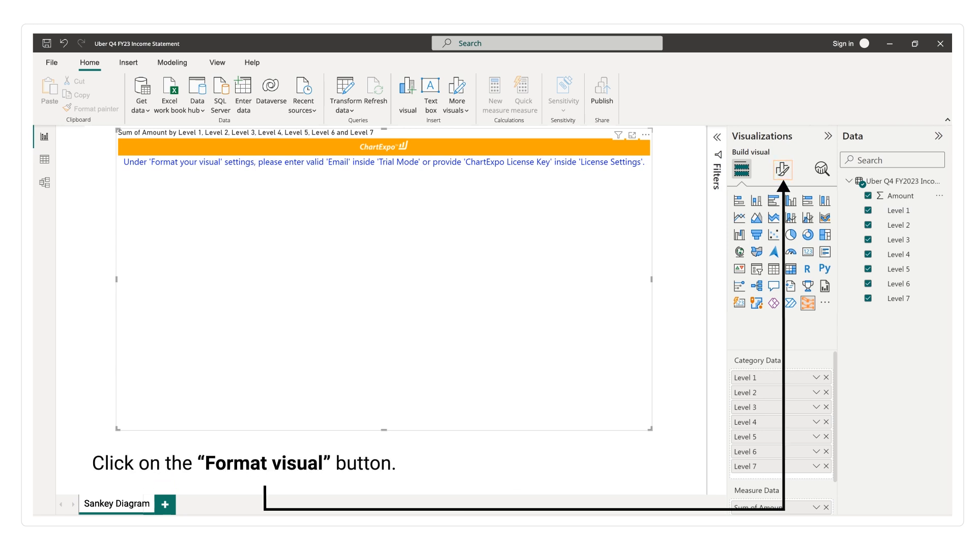
- Enter the e-mail address in the Sankey visual's Trial Mode settings and enable the trial
{"action": "left_click", "coordinate": [782, 169]}
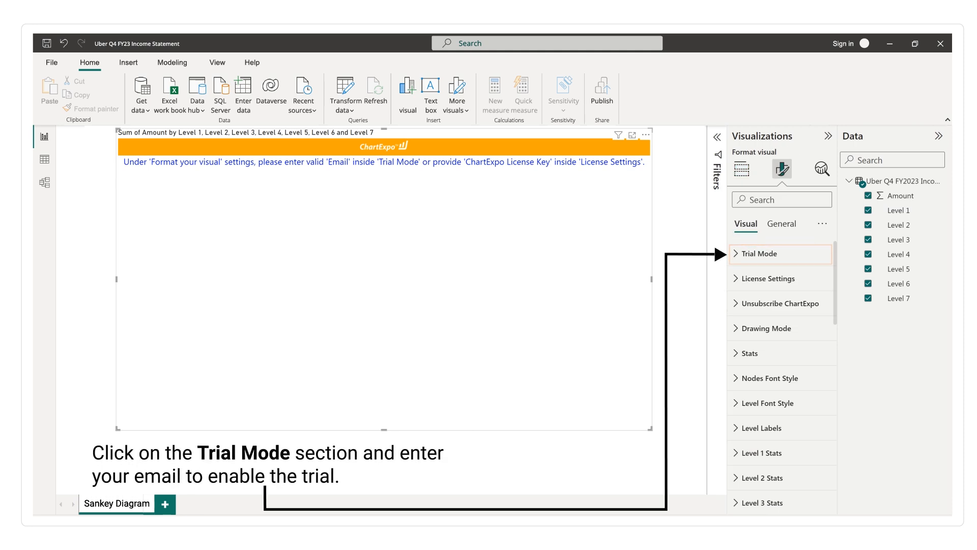
{"action": "left_click", "coordinate": [736, 253]}
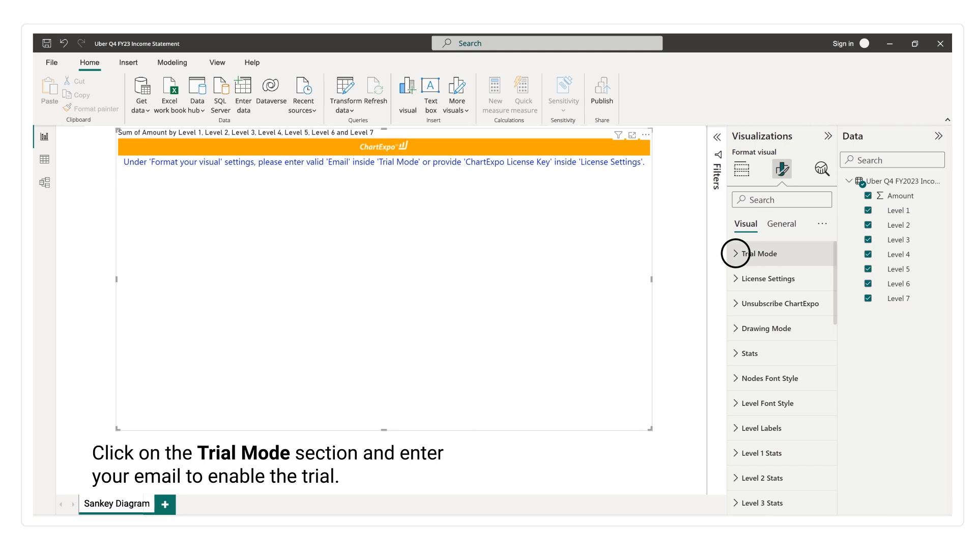
{"action": "type", "text": "------@--"}
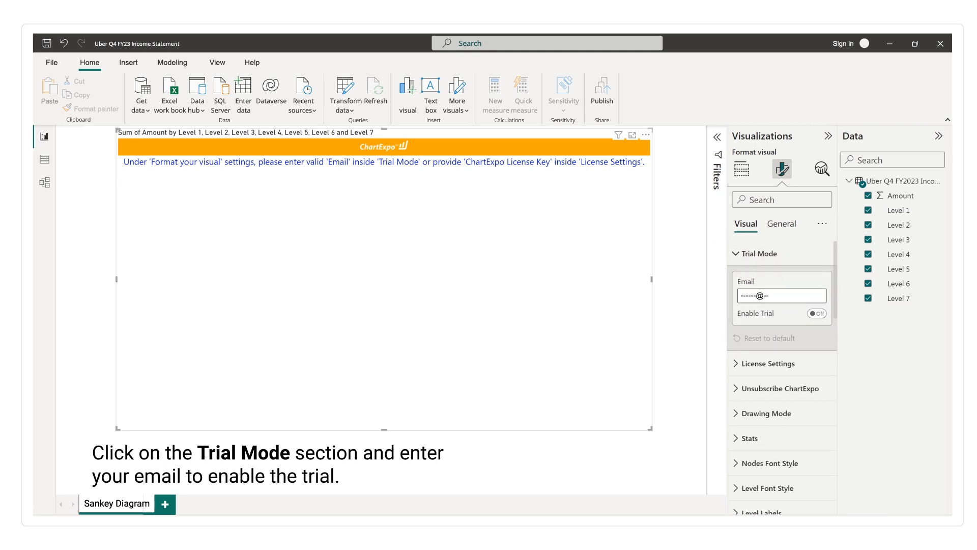
{"action": "type", "text": "----.com"}
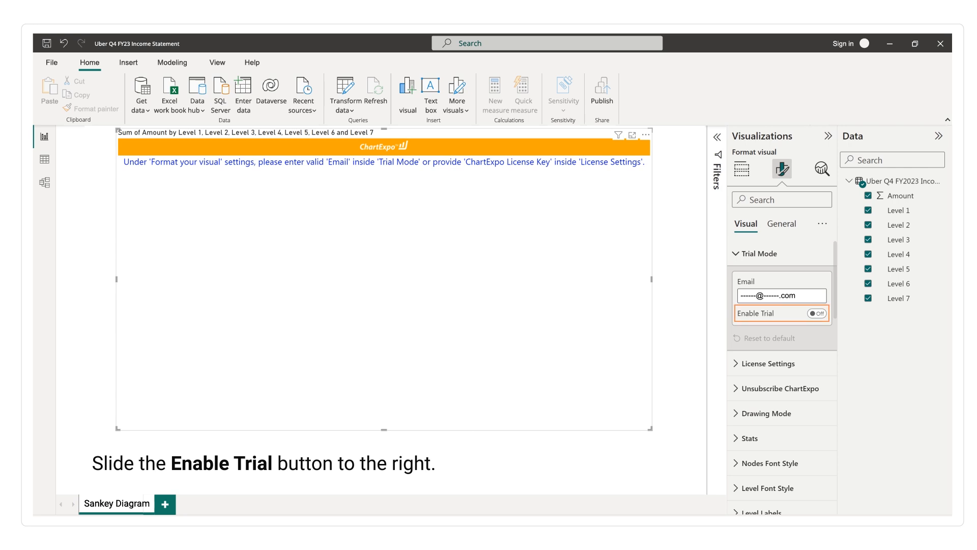
{"action": "left_click", "coordinate": [815, 313]}
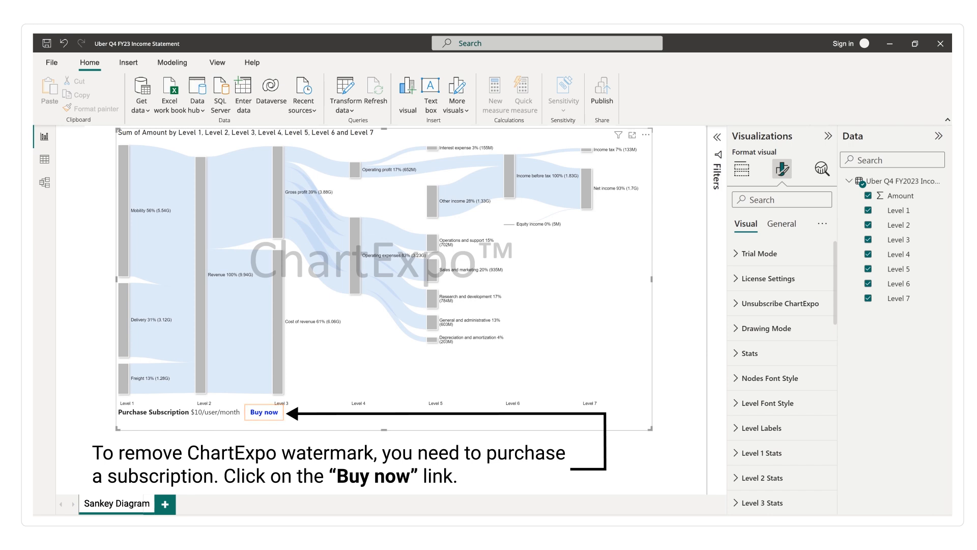
- Open the ChartExpo subscription purchase form, enter the e-mail address for receiving the licence key, and check out
{"action": "left_click", "coordinate": [264, 412]}
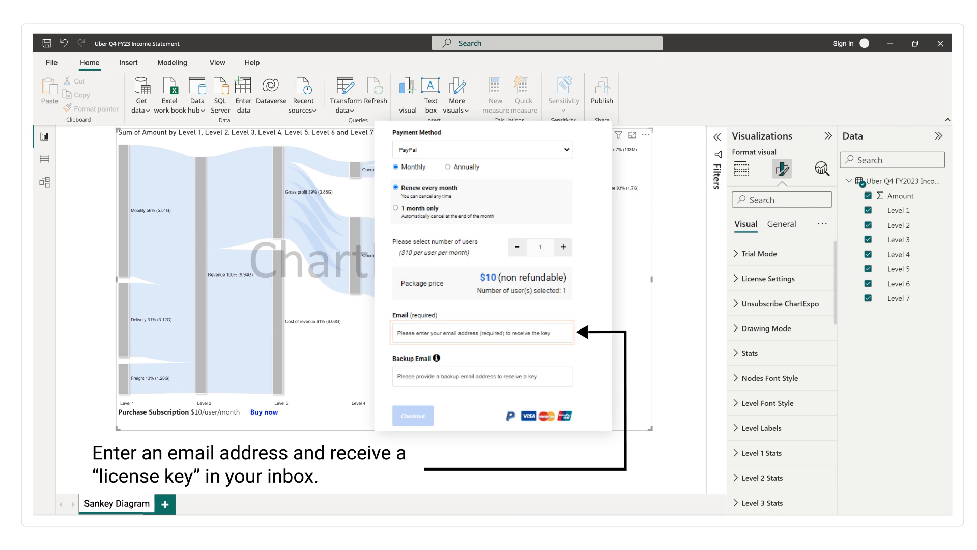
{"action": "left_click", "coordinate": [401, 333]}
{"action": "type", "text": "------@------.com"}
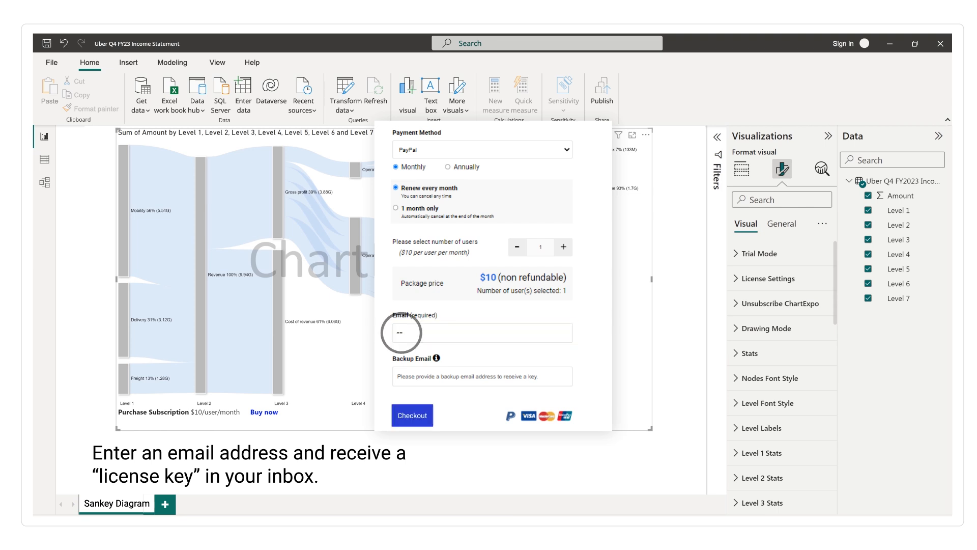
{"action": "left_click", "coordinate": [412, 415]}
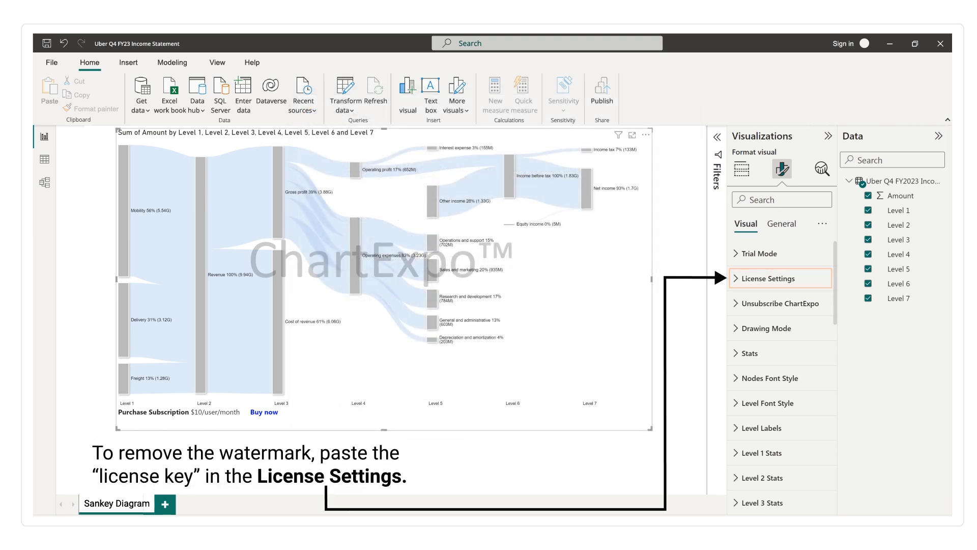
- Paste the ChartExpo licence key into the Sankey visual's License Settings and enable the license
{"action": "left_click", "coordinate": [733, 280]}
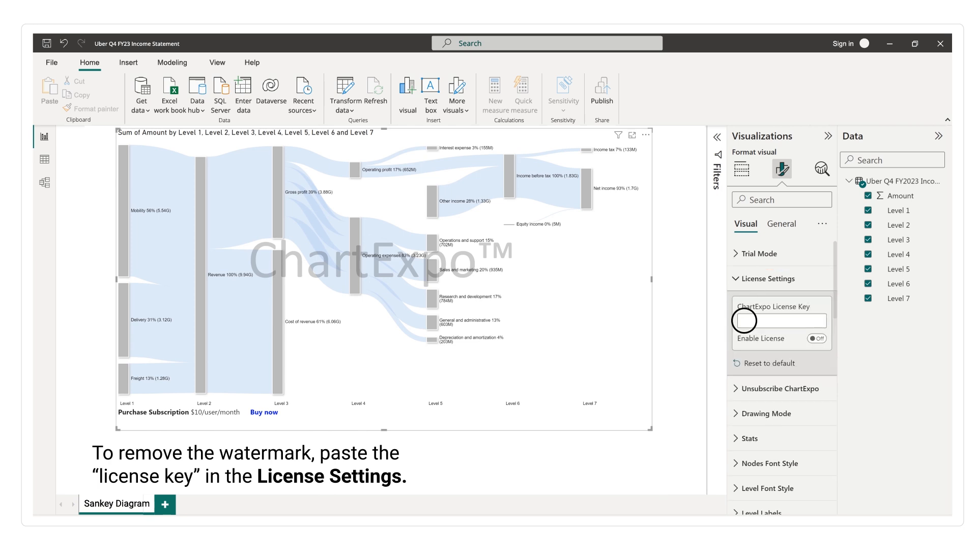
{"action": "key", "text": "ctrl+v"}
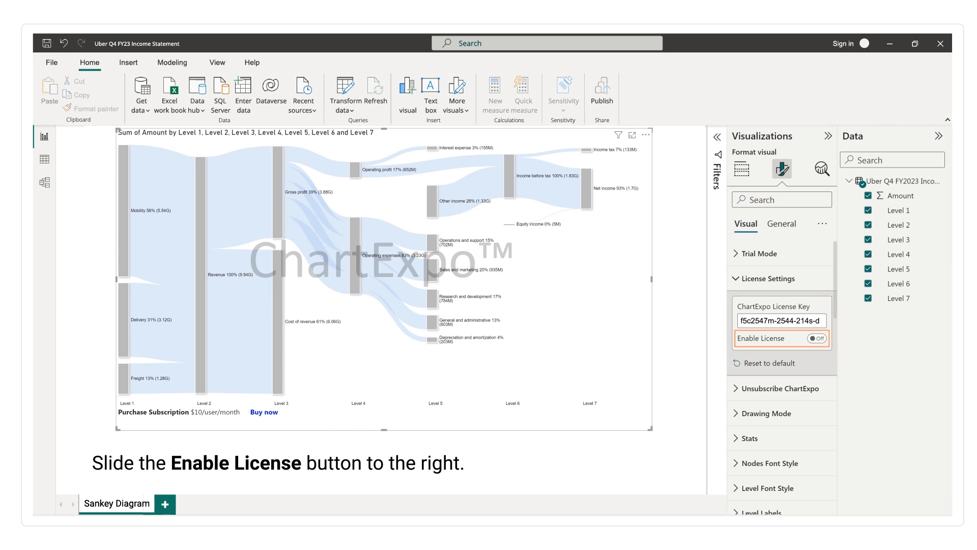
{"action": "left_click", "coordinate": [817, 338]}
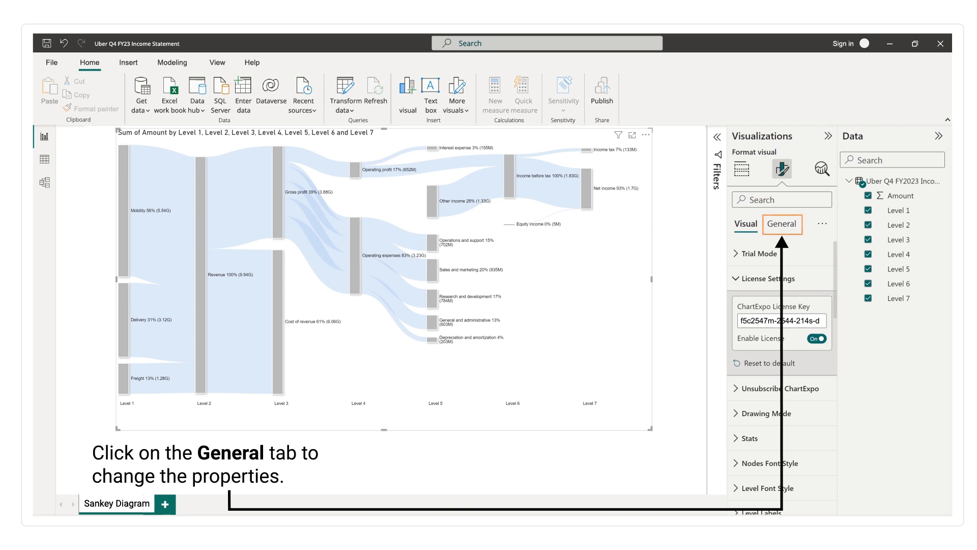
- Set the Sankey visual's title to "Uber Q4 FY2023 Income Statement" in bold, centred above the diagram
{"action": "left_click", "coordinate": [782, 224]}
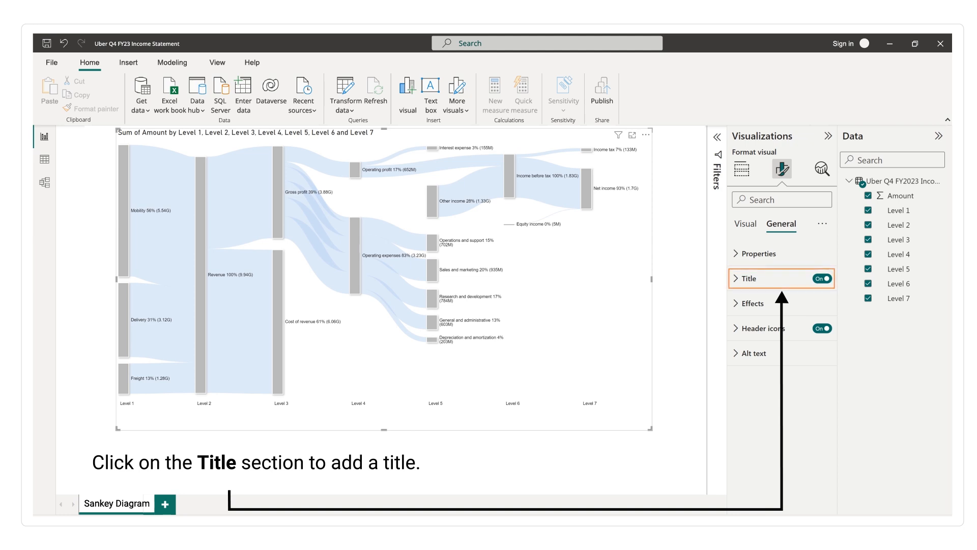
{"action": "left_click", "coordinate": [736, 278]}
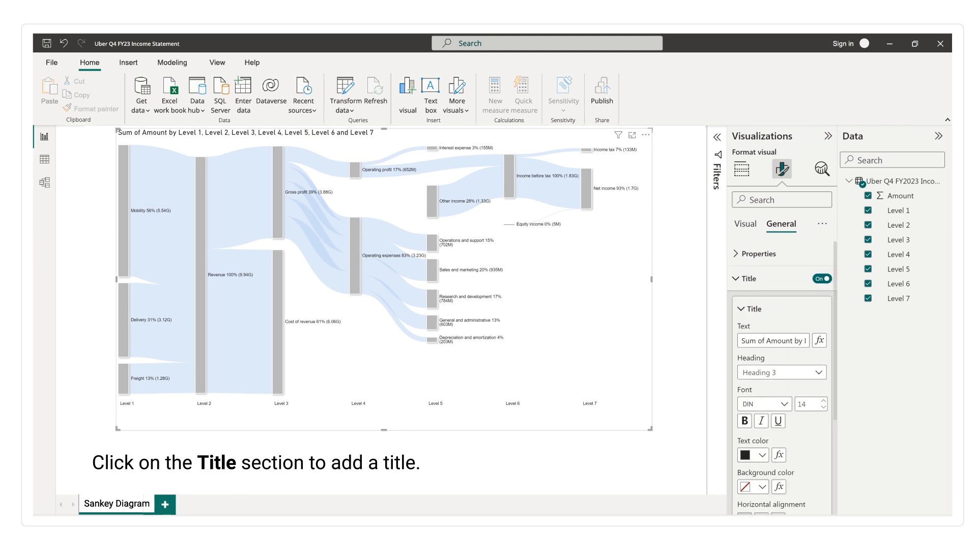
{"action": "left_click", "coordinate": [745, 340]}
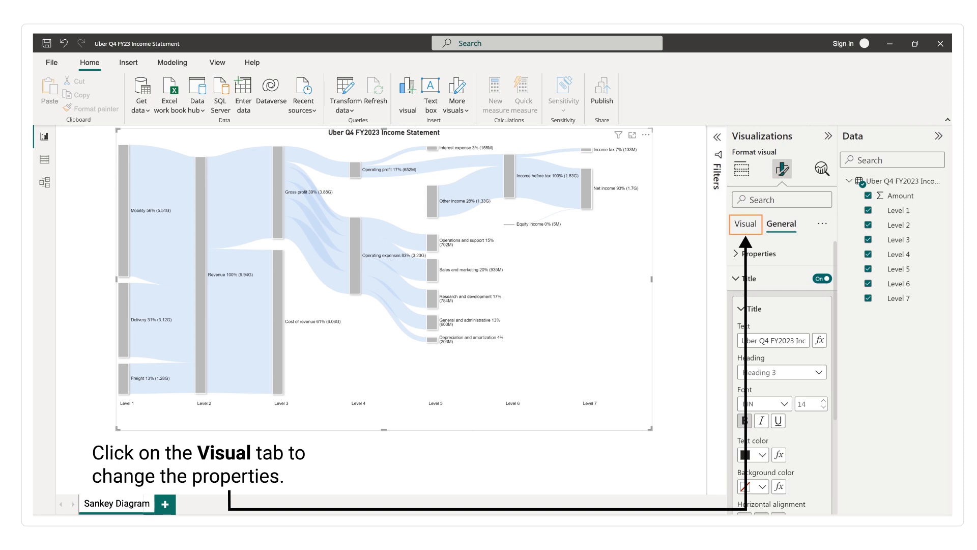
- In Drawing Mode, use Currency Format with the bn:B override, turn off node outlines and parentheses, and enable negative number support
{"action": "left_click", "coordinate": [745, 223]}
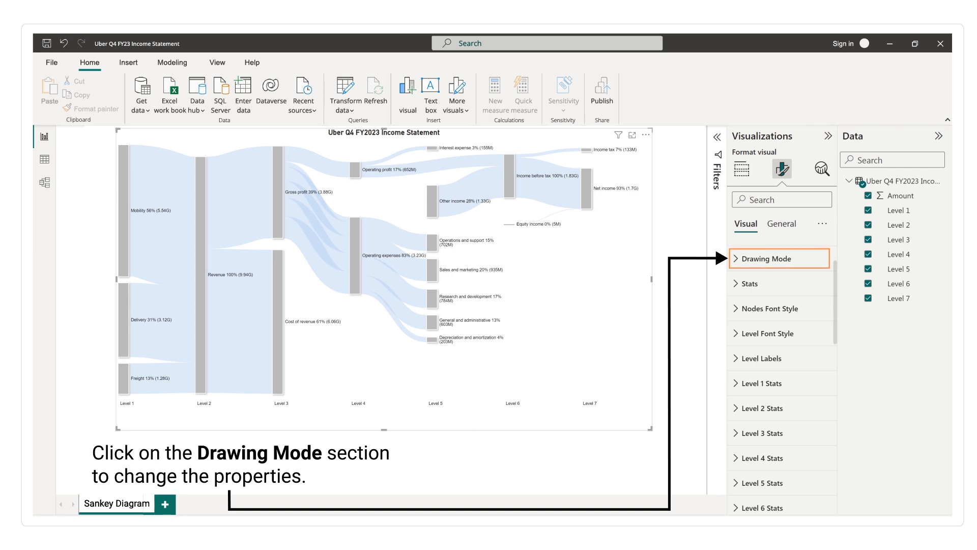
{"action": "left_click", "coordinate": [736, 258]}
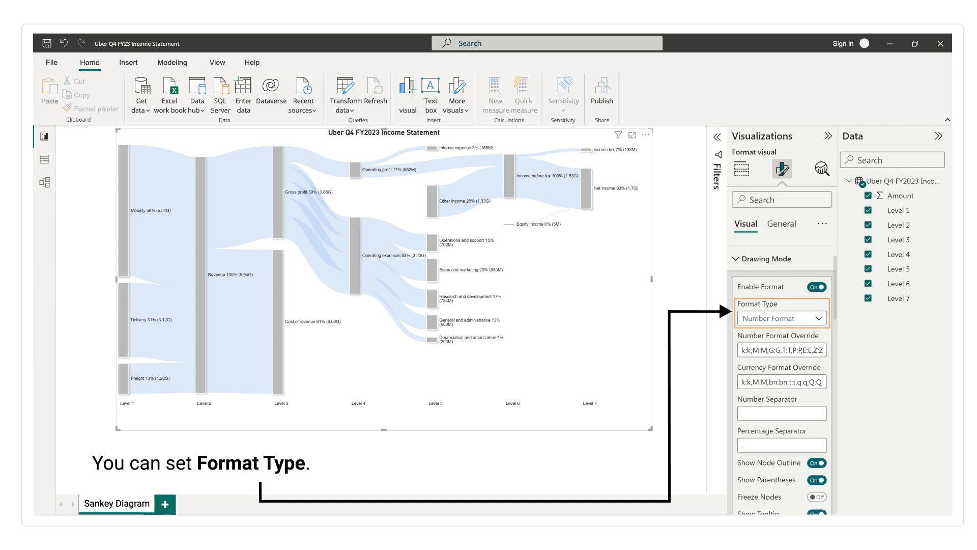
{"action": "left_click", "coordinate": [818, 318]}
{"action": "left_click", "coordinate": [768, 348]}
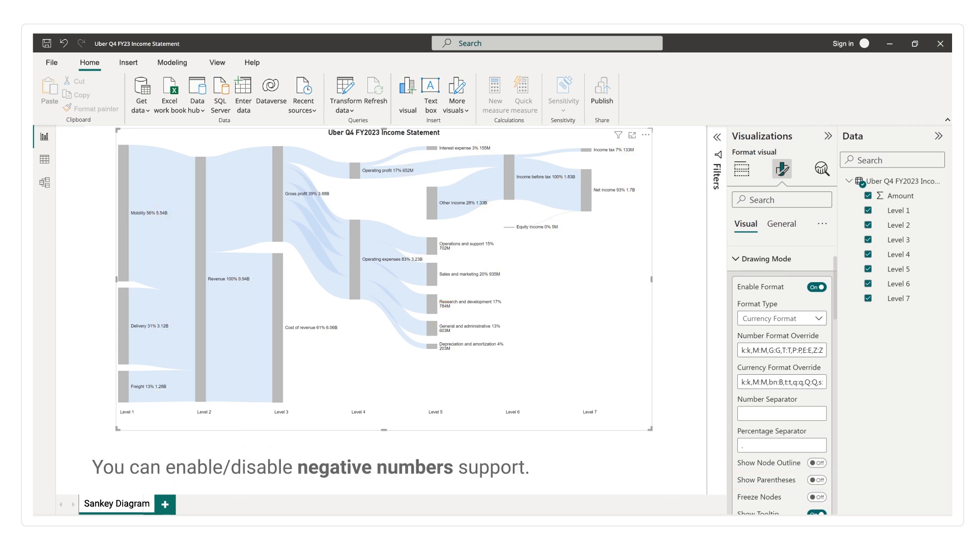
{"action": "left_click_drag", "start_coordinate": [836, 311], "coordinate": [835, 329]}
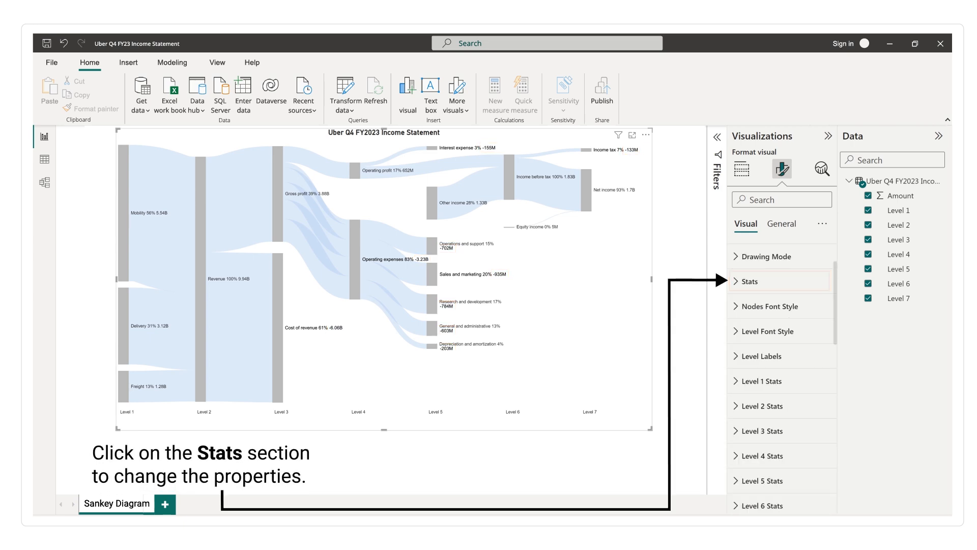
- In the Sankey visual's Stats settings, hide the percentages and set the number prefix to "$"
{"action": "left_click", "coordinate": [736, 281]}
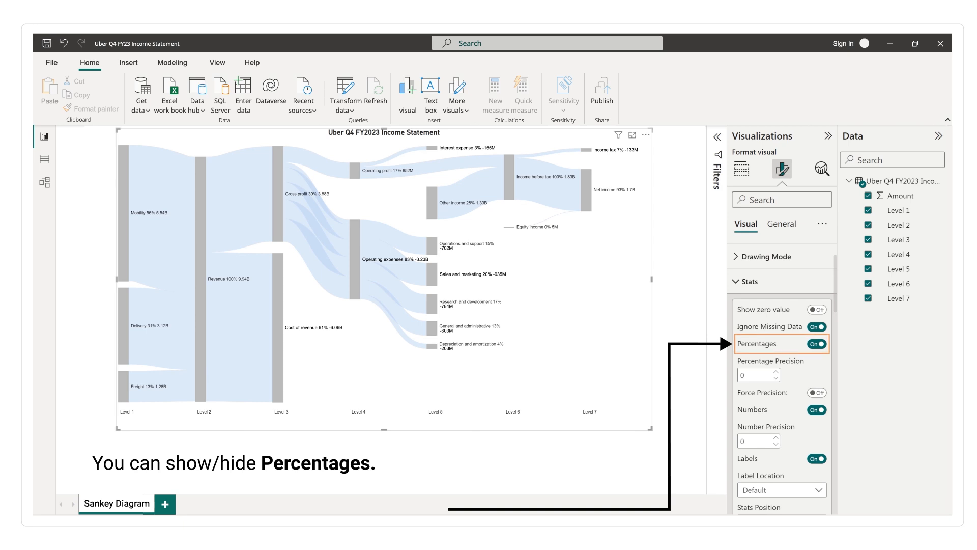
{"action": "left_click", "coordinate": [817, 344]}
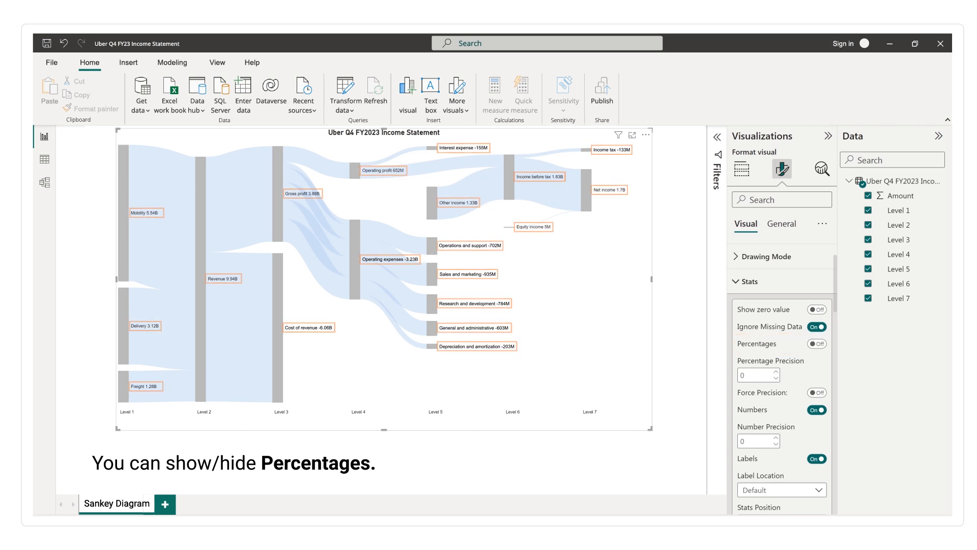
{"action": "left_click_drag", "start_coordinate": [835, 310], "coordinate": [834, 345]}
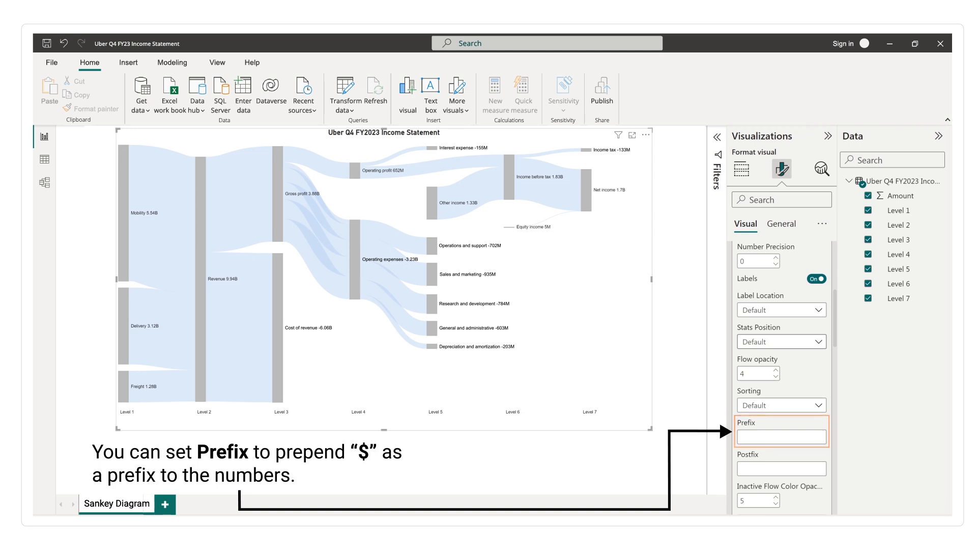
{"action": "left_click", "coordinate": [743, 436]}
{"action": "type", "text": "$"}
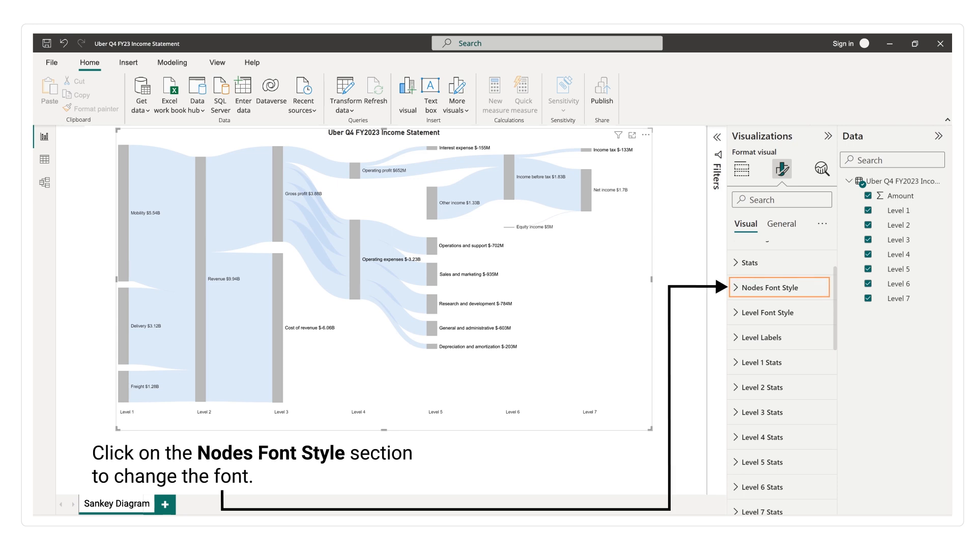
- Make the Sankey node text bold and clear the level names from Level 1 to Level 7 in Level Labels
{"action": "left_click", "coordinate": [736, 287]}
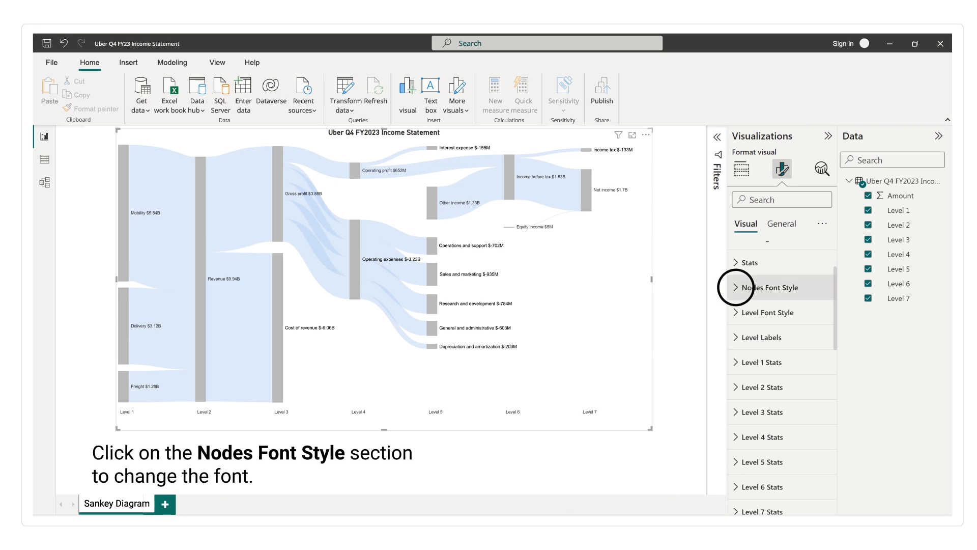
{"action": "left_click", "coordinate": [817, 347]}
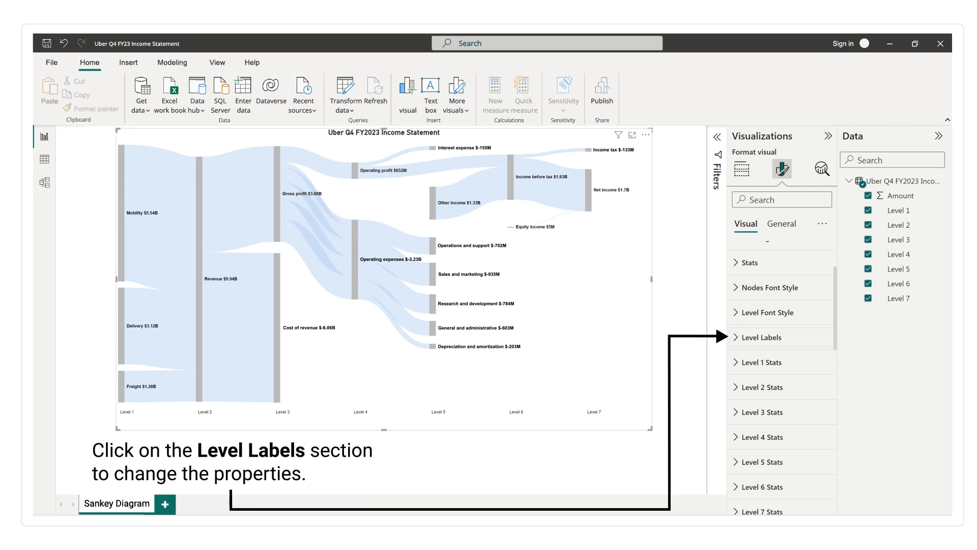
{"action": "left_click", "coordinate": [738, 337]}
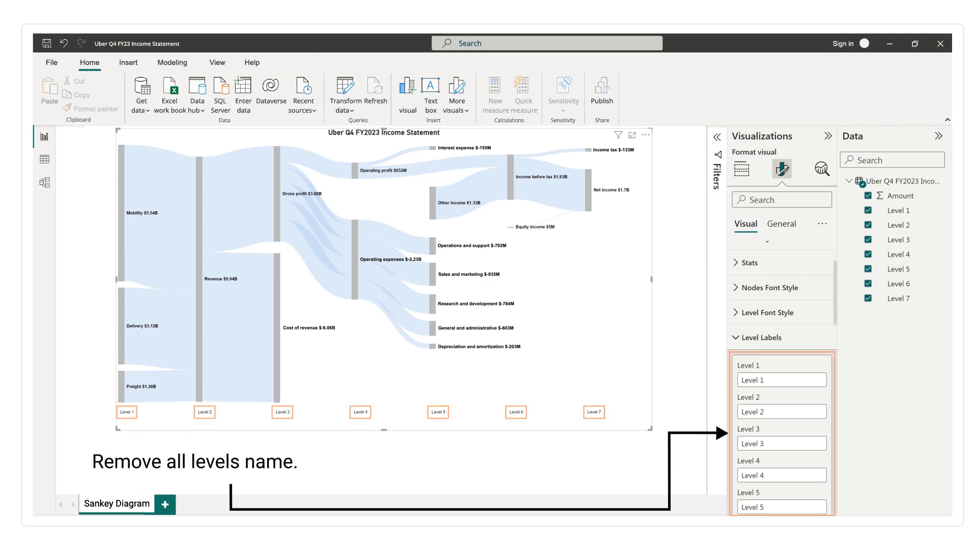
{"action": "left_click", "coordinate": [752, 379]}
{"action": "key", "text": "ctrl+a"}
{"action": "key", "text": "BackSpace"}
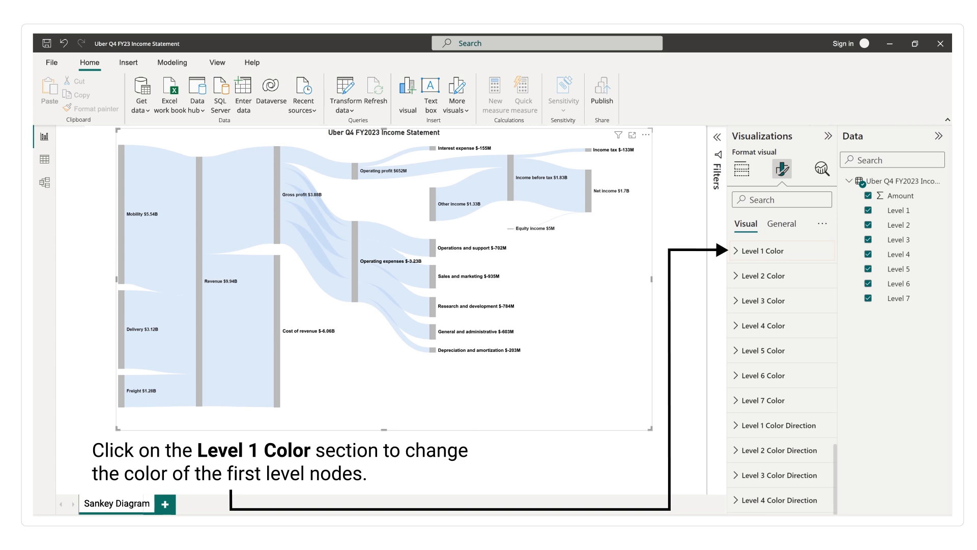
- Set the Level 1 node colors for Mobility, Delivery and Freight to dark grey
{"action": "left_click", "coordinate": [736, 251]}
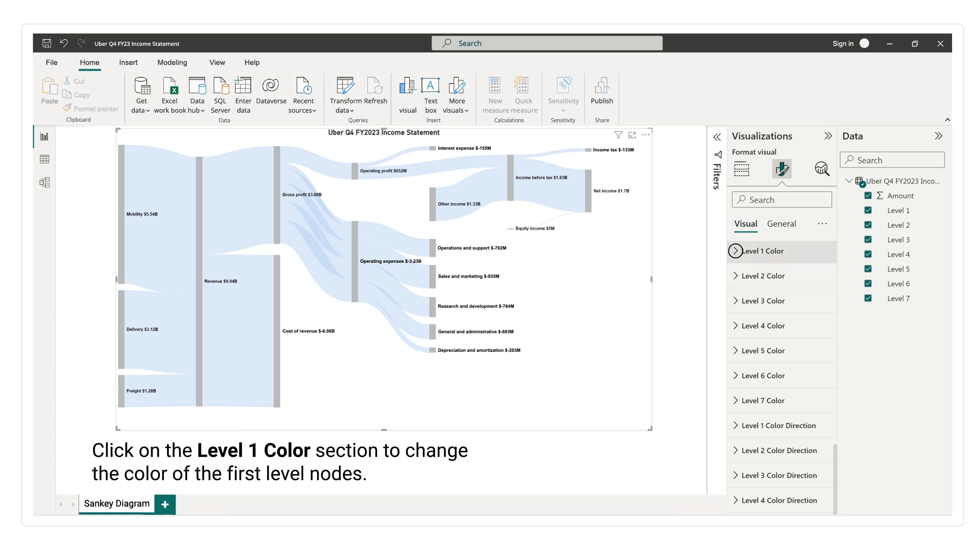
{"action": "left_click", "coordinate": [762, 293]}
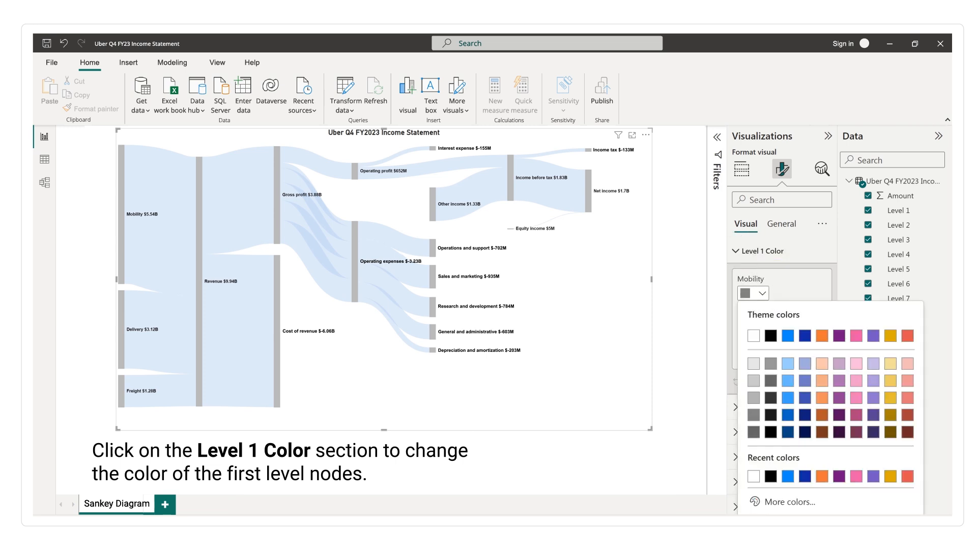
{"action": "left_click", "coordinate": [754, 414]}
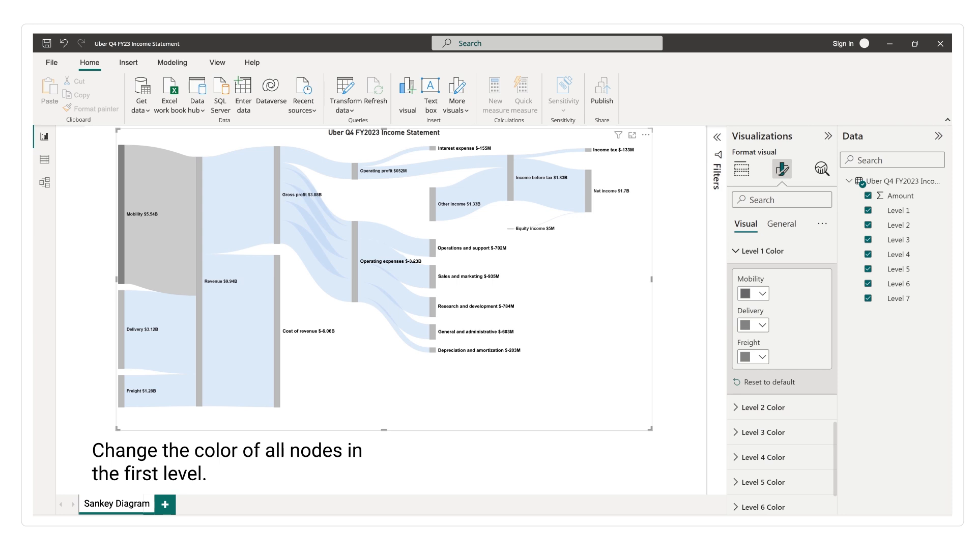
{"action": "left_click", "coordinate": [745, 325]}
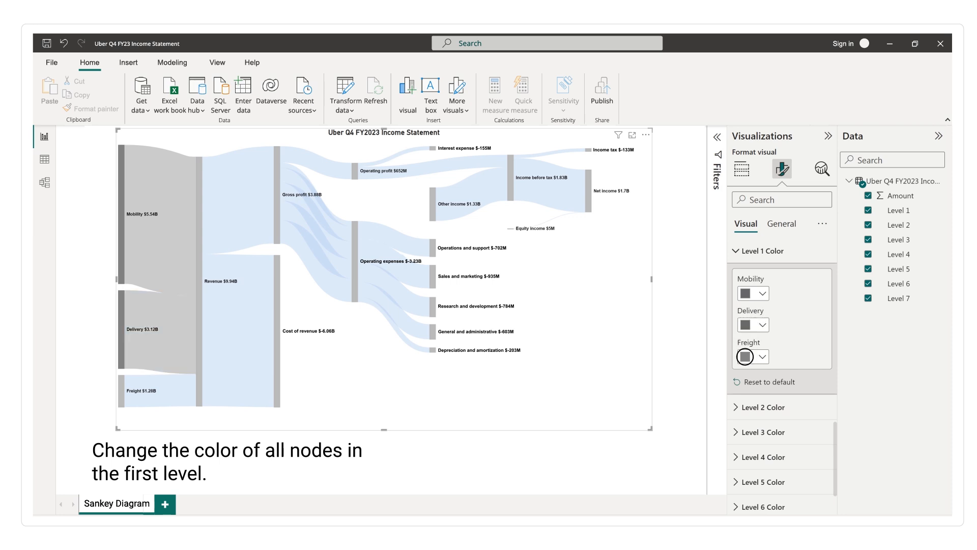
{"action": "left_click", "coordinate": [745, 356]}
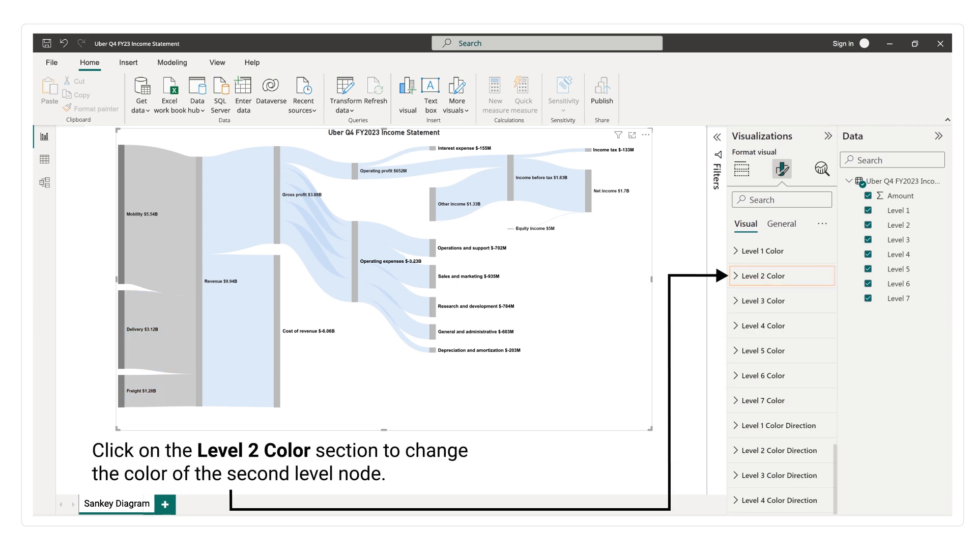